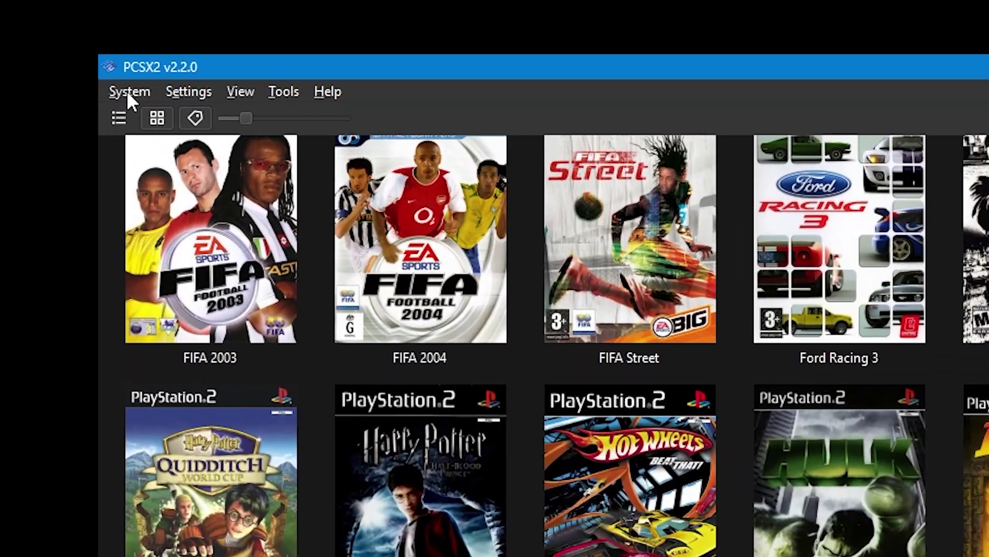
- Boot the emulated console's system browser and open Memory Card (PS2)/1
click(128, 92)
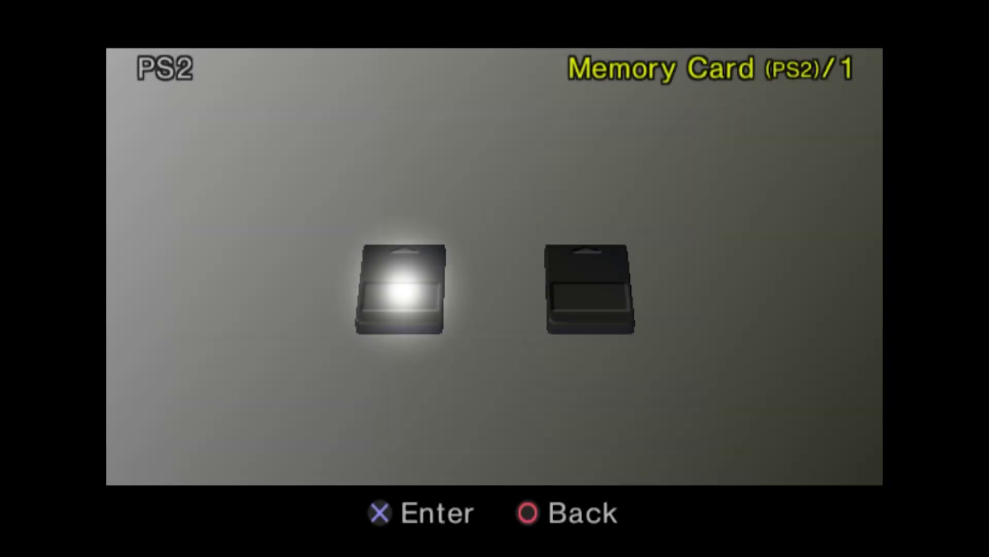
key(Right)
key(Left)
key(Return)
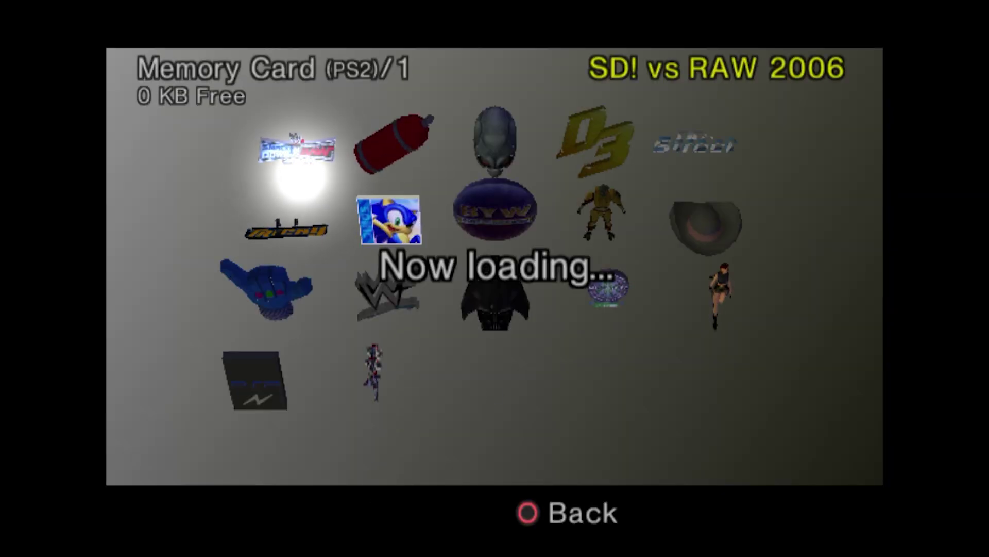
- Look through the game saves stored on Memory Card (PS2)/1 in the console's browser
key(Down)
key(Right)
key(Down)
key(Right)
key(Left)
key(Up)
key(Right)
key(Right)
key(Down)
key(Right)
key(Up)
key(Up)
key(Left)
key(Down)
key(Down)
key(Down)
key(Left)
key(Left)
key(Left)
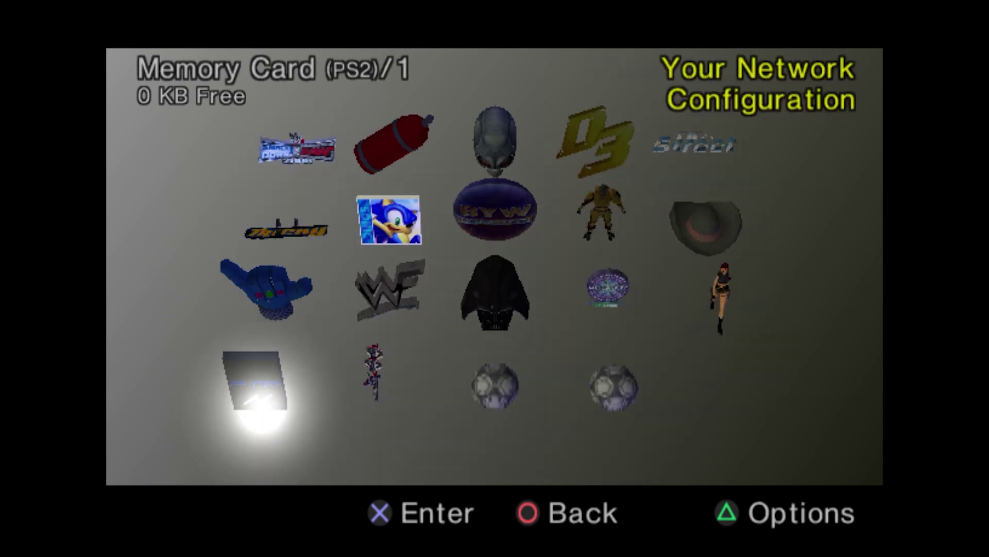
- Copy the SONIC HEROES:01 save from Memory Card (PS2)/1 to Memory Card (PS2)/2
key(Right)
key(Left)
key(Up)
key(Up)
key(Right)
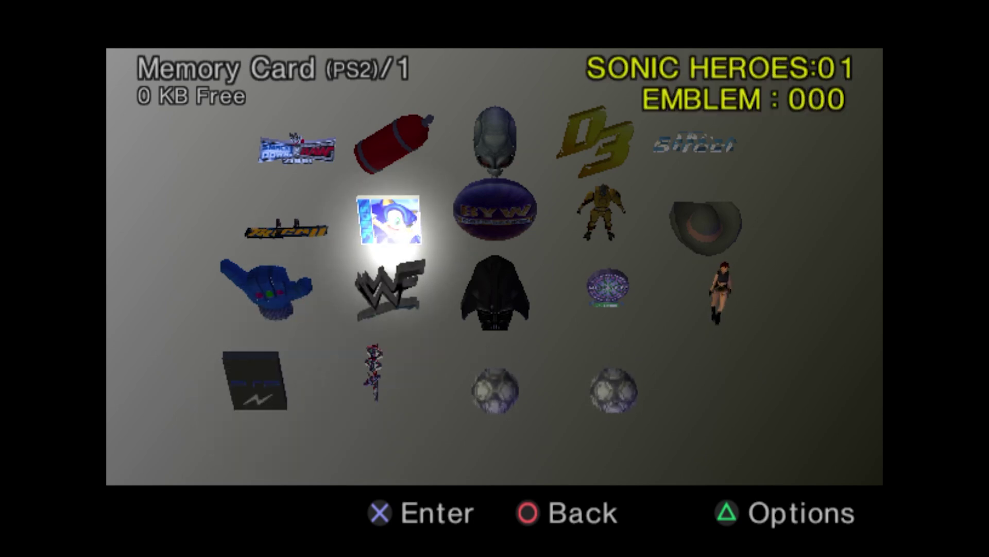
key(Return)
key(Return)
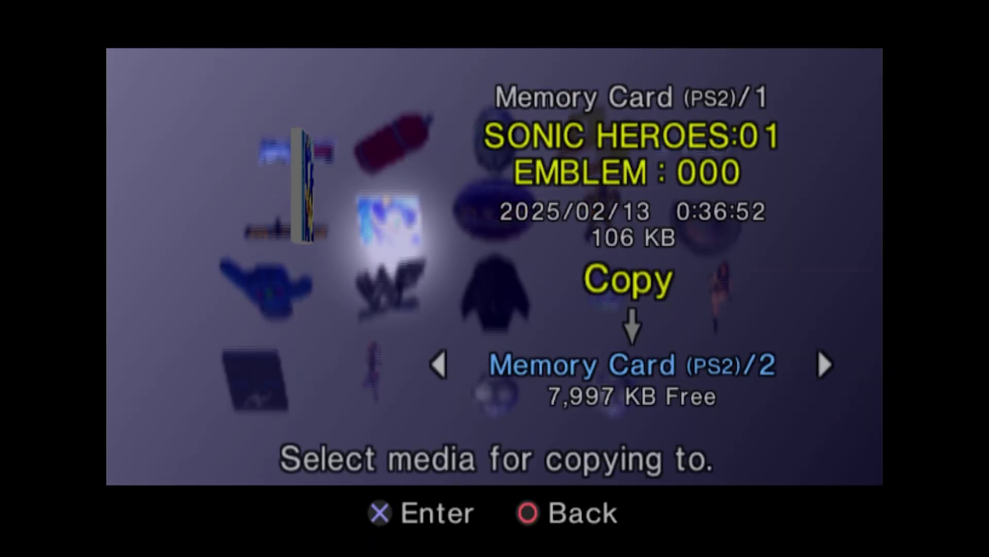
key(Return)
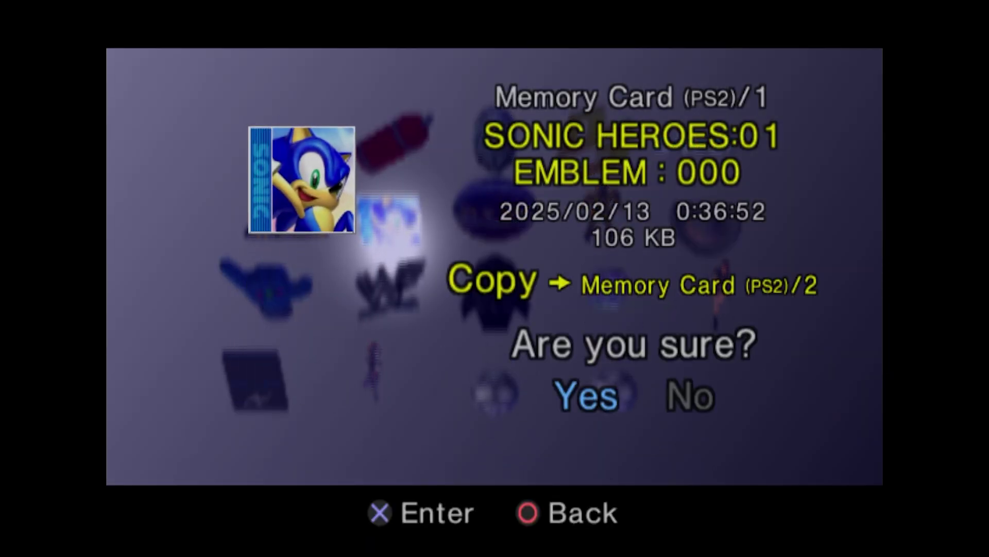
key(Return)
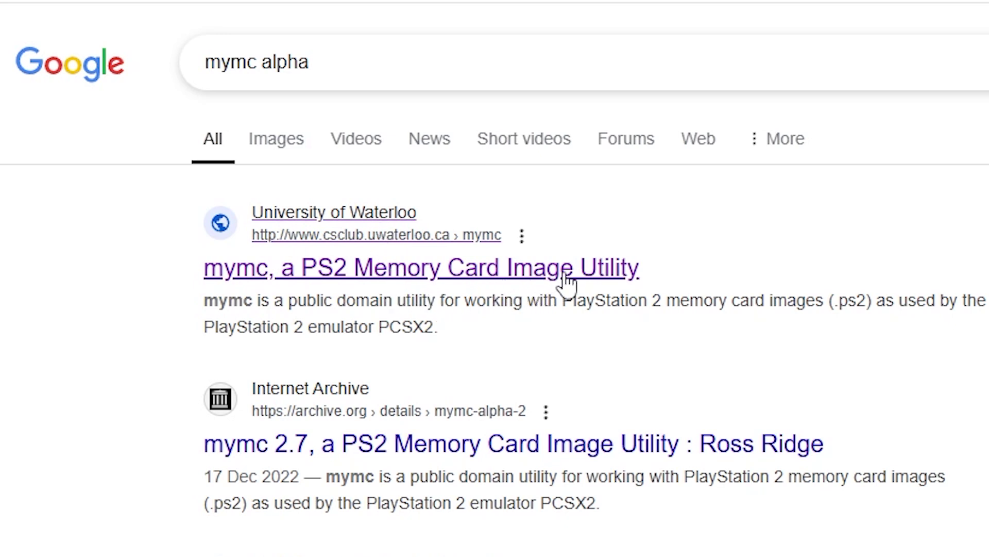
- Open the University of Waterloo mymc page in the browser and locate the Windows release mymc-alpha-2.7.zip
click(567, 274)
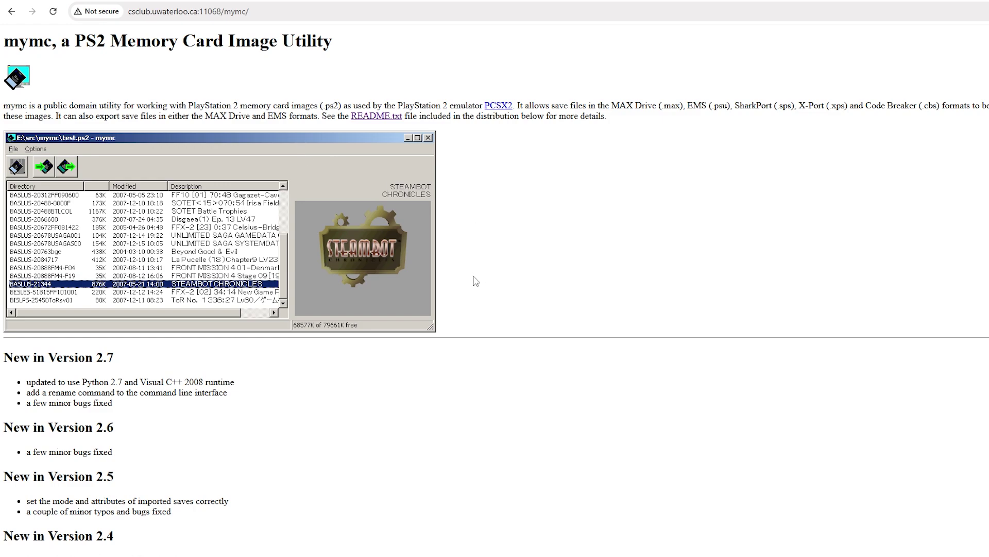
scroll(476, 281, down, 9)
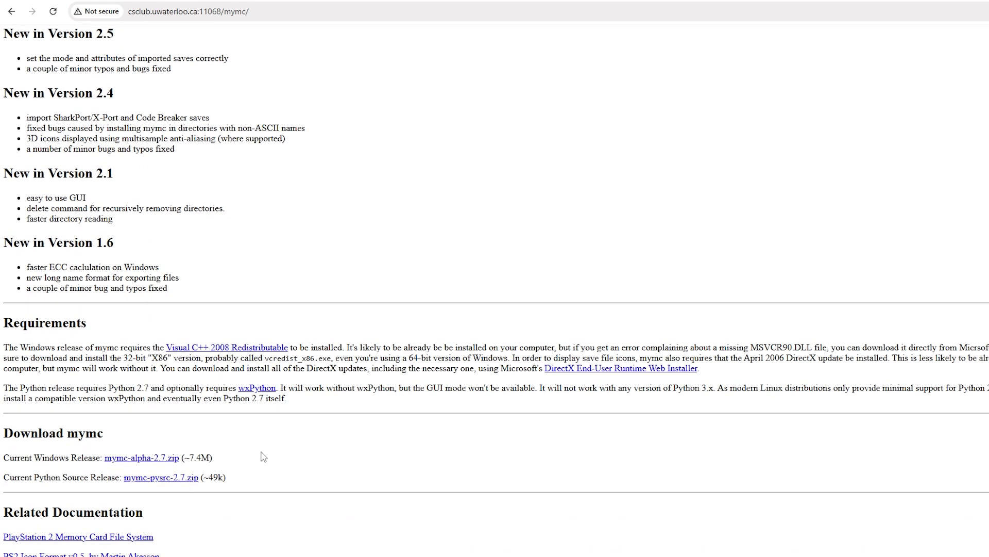
drag(216, 458, 5, 457)
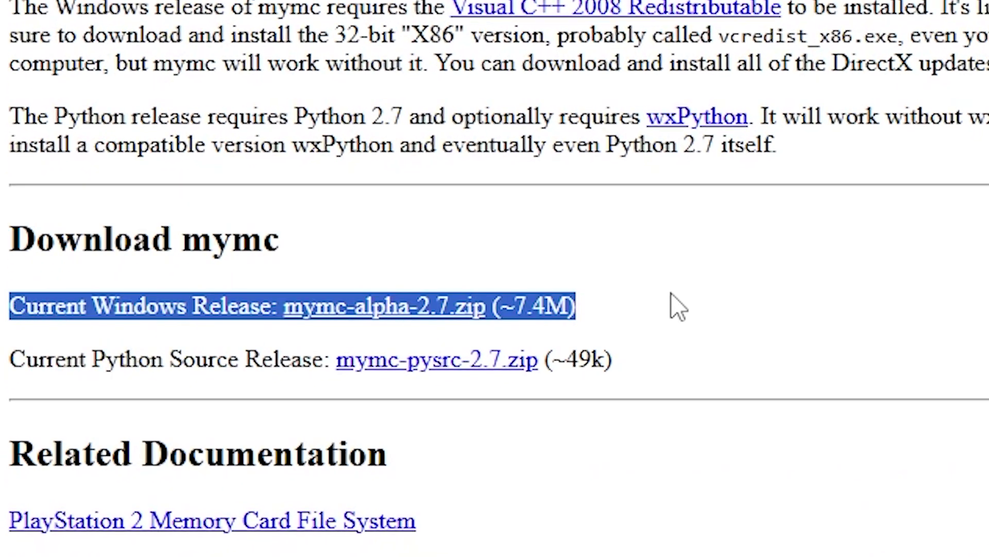
click(675, 305)
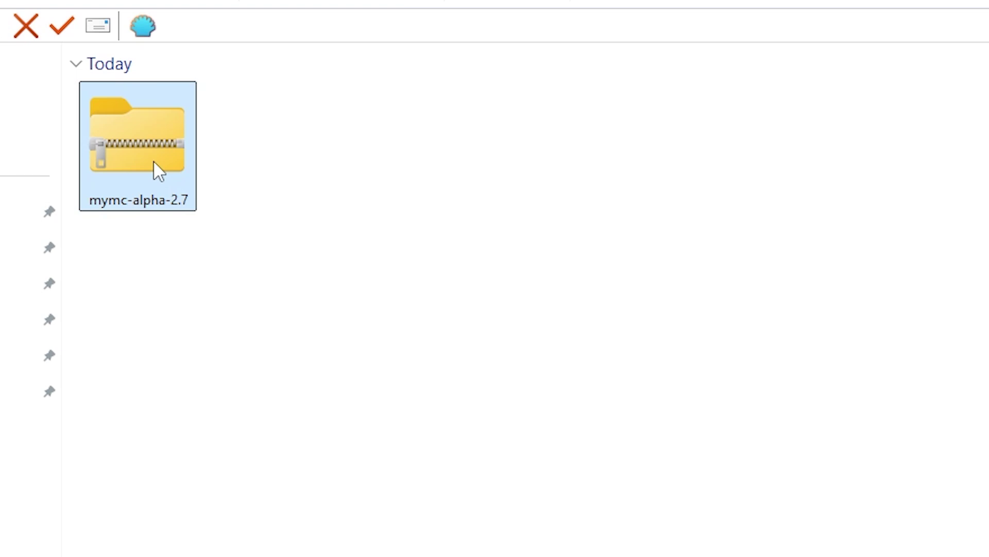
- Extract the mymc-alpha-2.7 archive with WinRAR into a folder of the same name and delete the archive
right_click(155, 168)
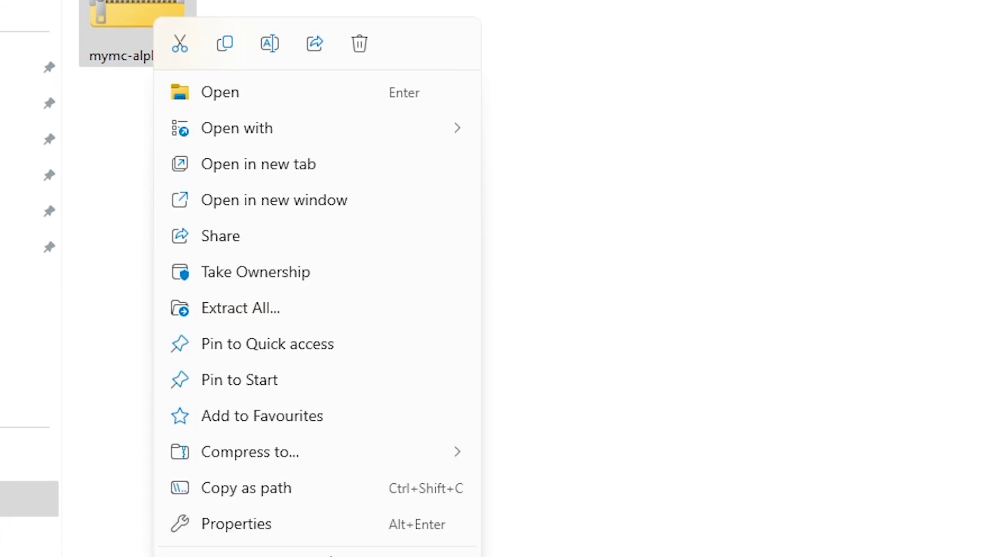
mouse_move(342, 556)
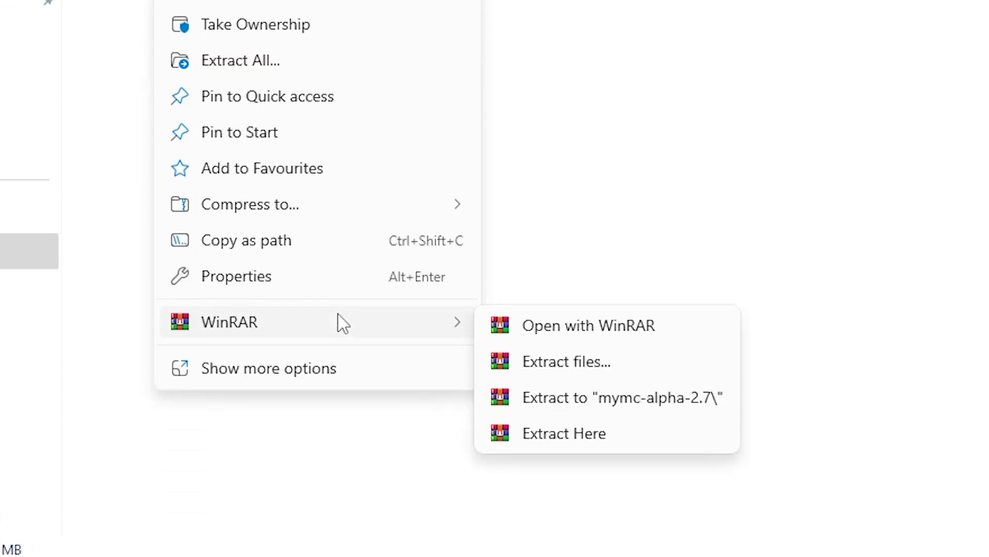
click(569, 407)
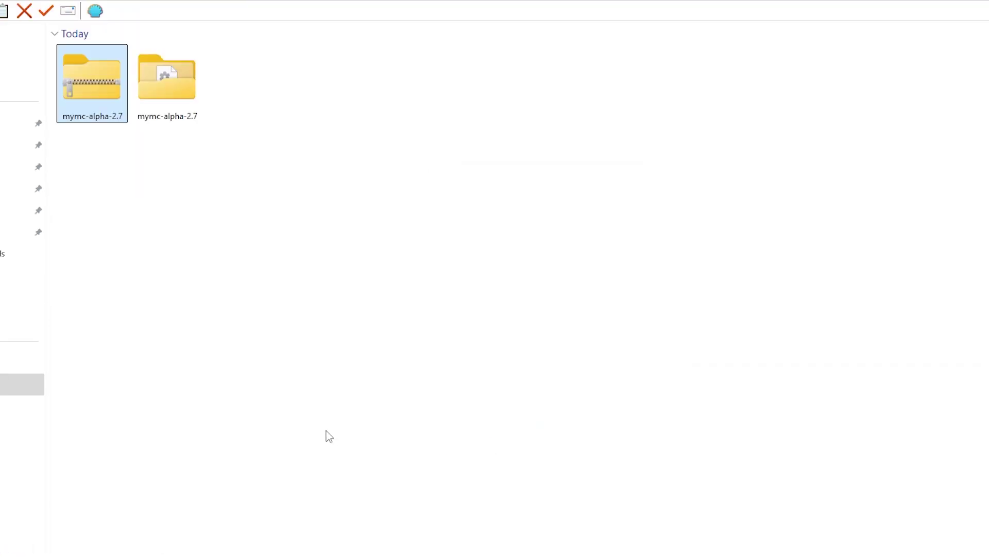
key(Delete)
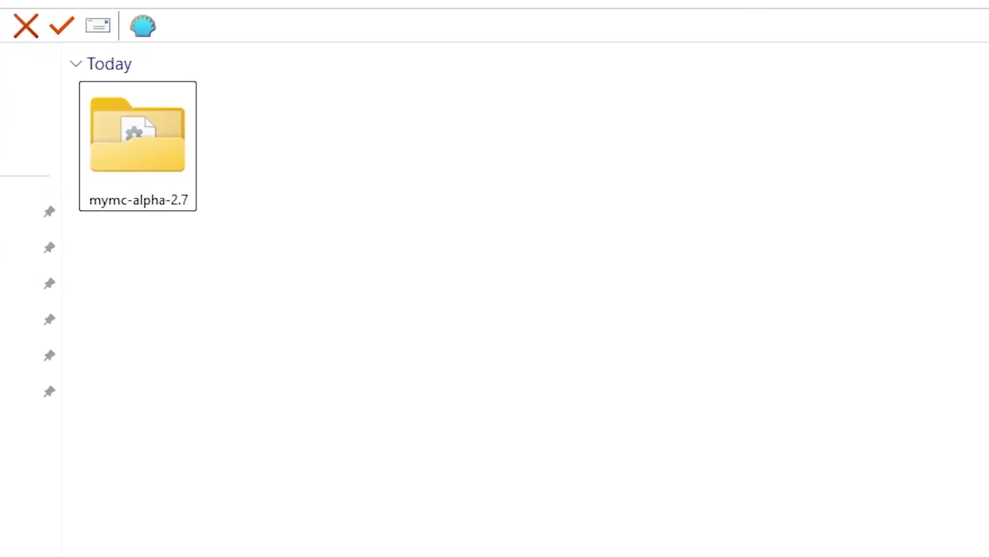
- Open the extracted mymc-alpha-2.7 folder and load Mcd001.ps2 from the PCSX2 memcards folder in mymc
double_click(157, 137)
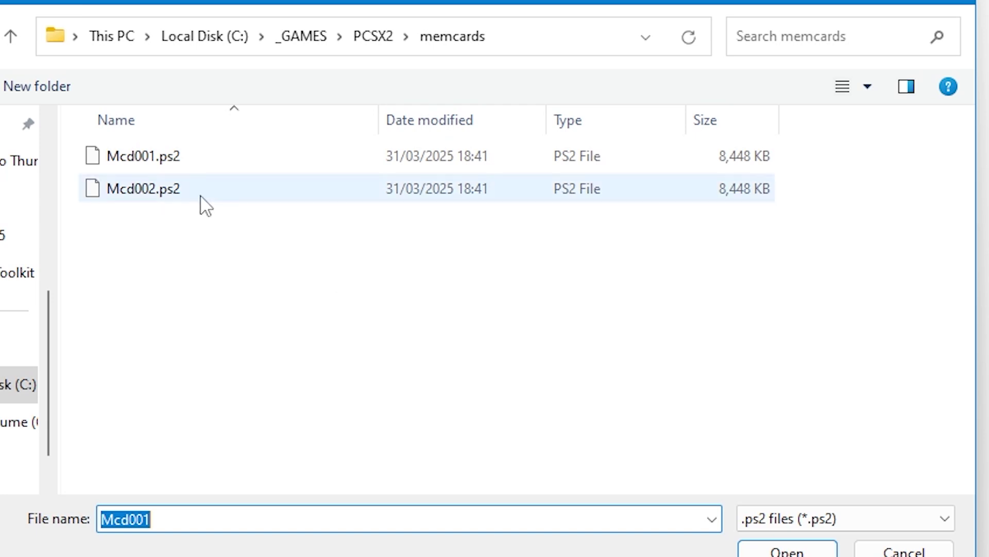
click(182, 163)
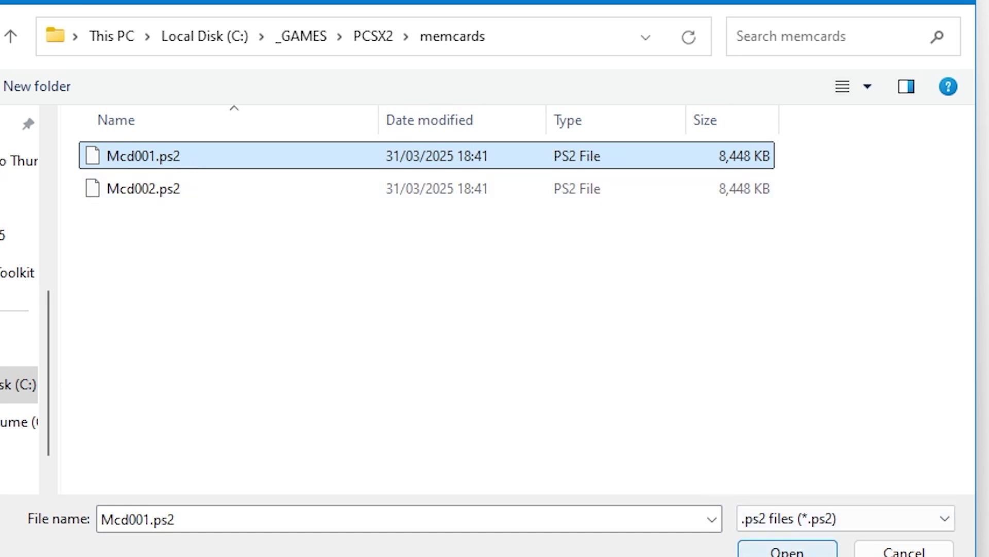
click(787, 551)
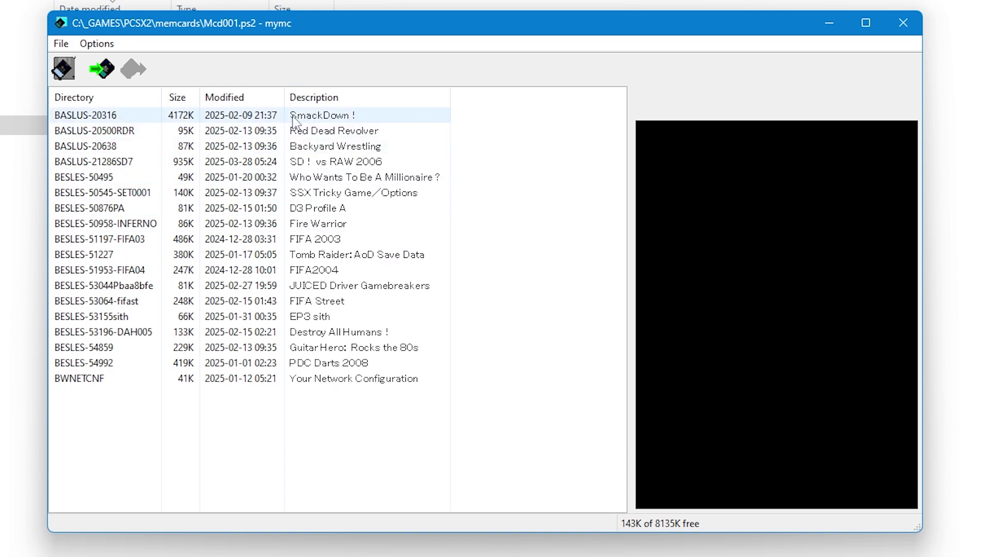
- Delete the D3 Profile A, Fire Warrior, FIFA Street and Your Network Configuration saves from the memory card
click(348, 210)
ctrl+click(347, 225)
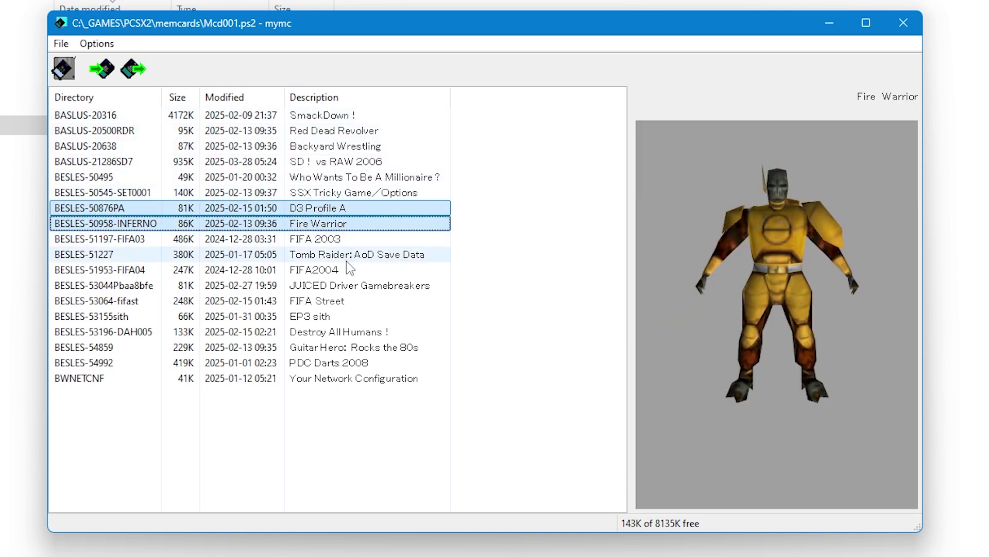
ctrl+click(345, 301)
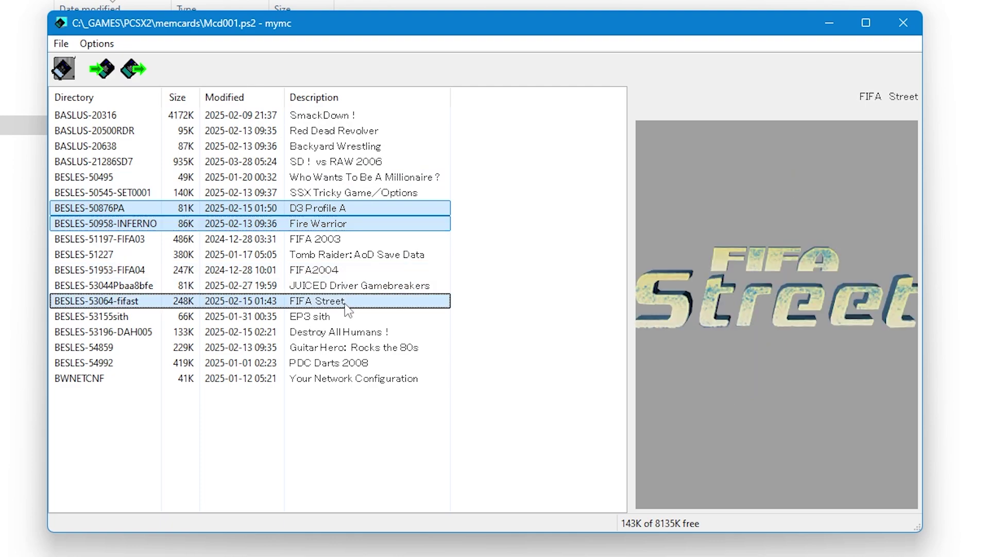
ctrl+click(344, 381)
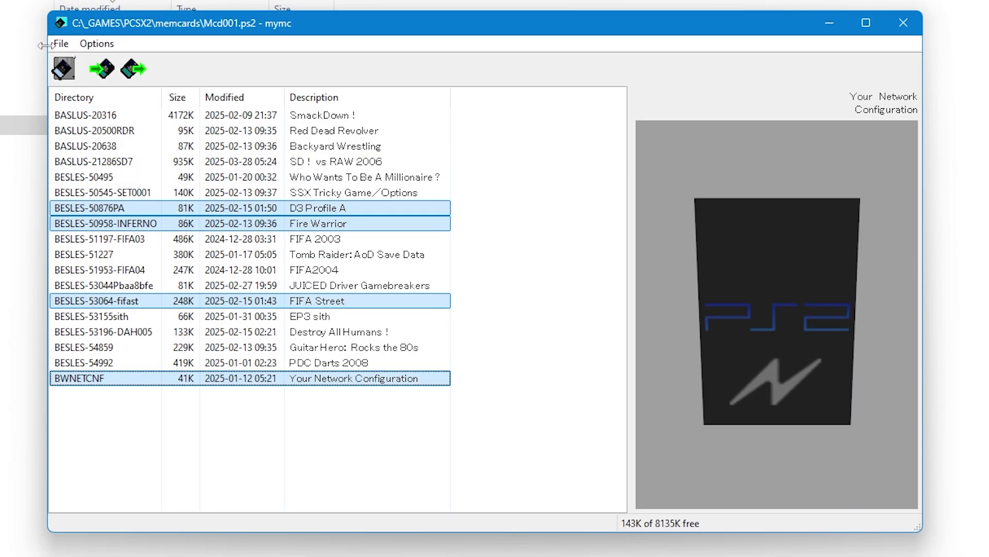
click(61, 44)
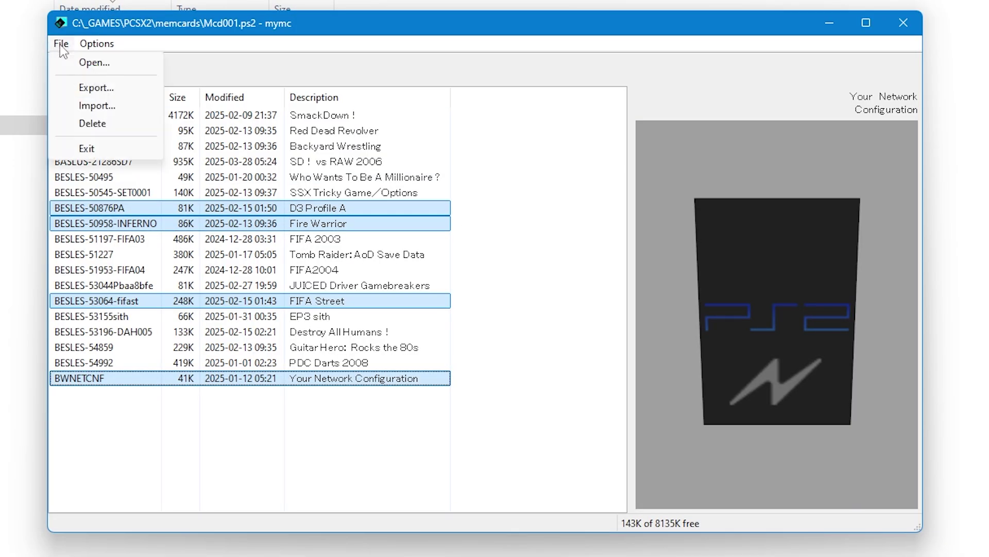
click(125, 125)
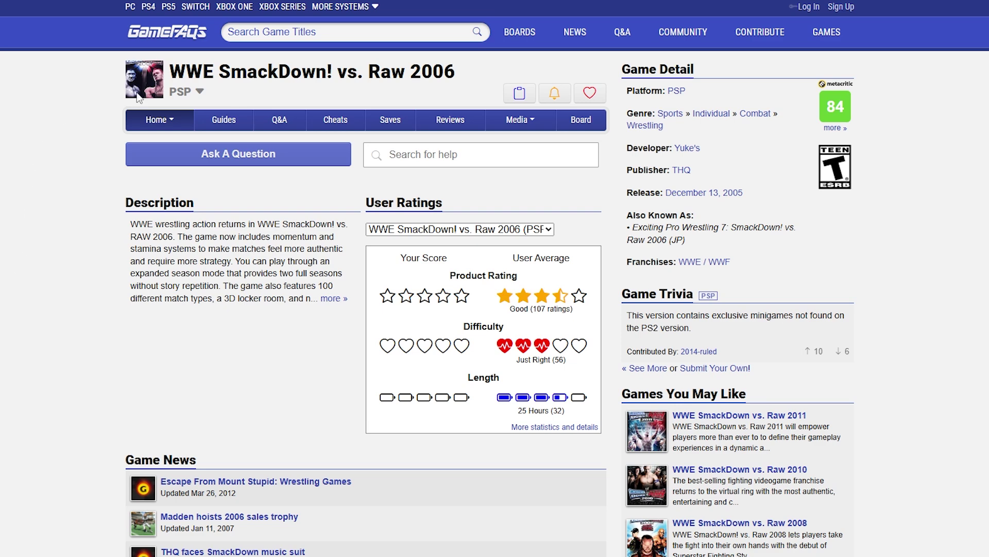
- Switch the GameFAQs page for WWE SmackDown! vs. Raw 2006 to PlayStation 2 and open its save games
mouse_move(194, 90)
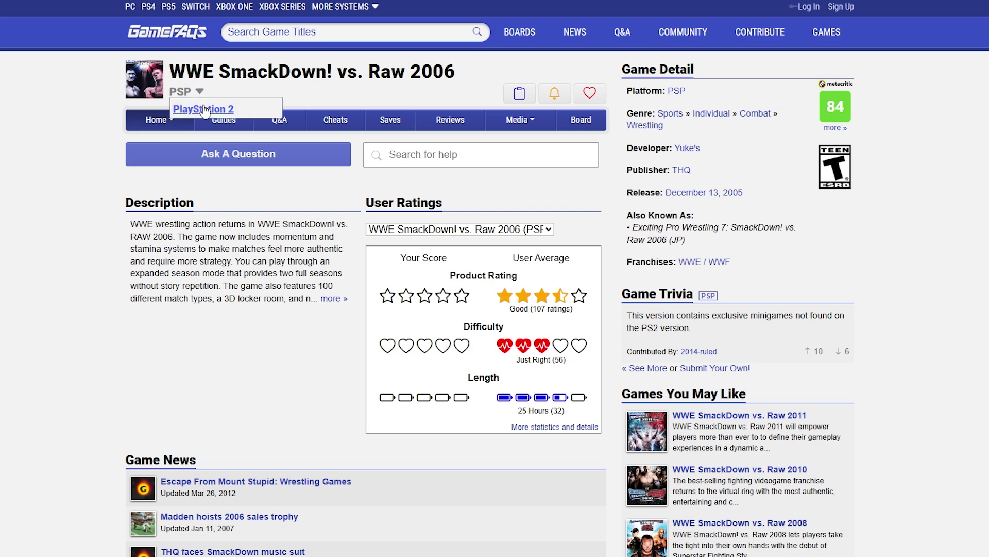
click(204, 109)
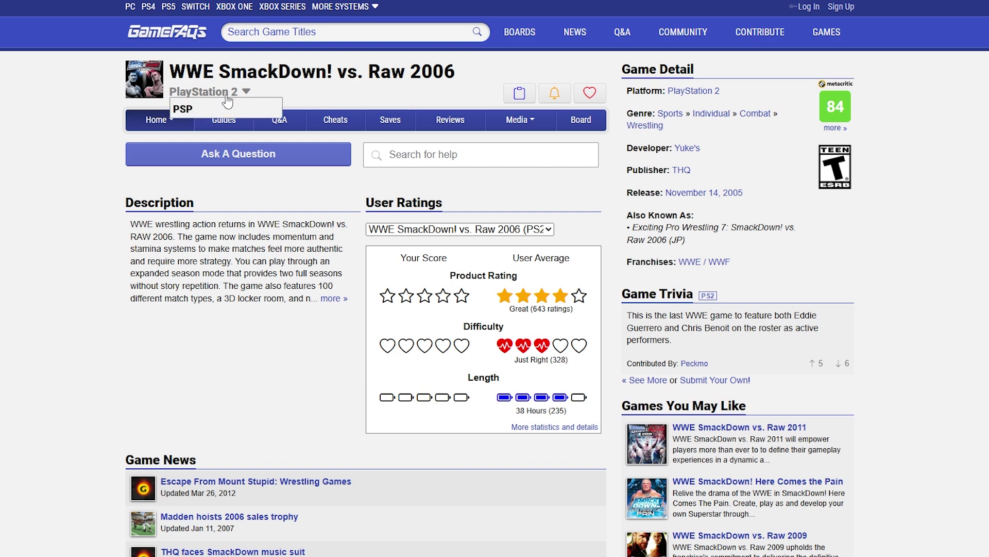
click(410, 129)
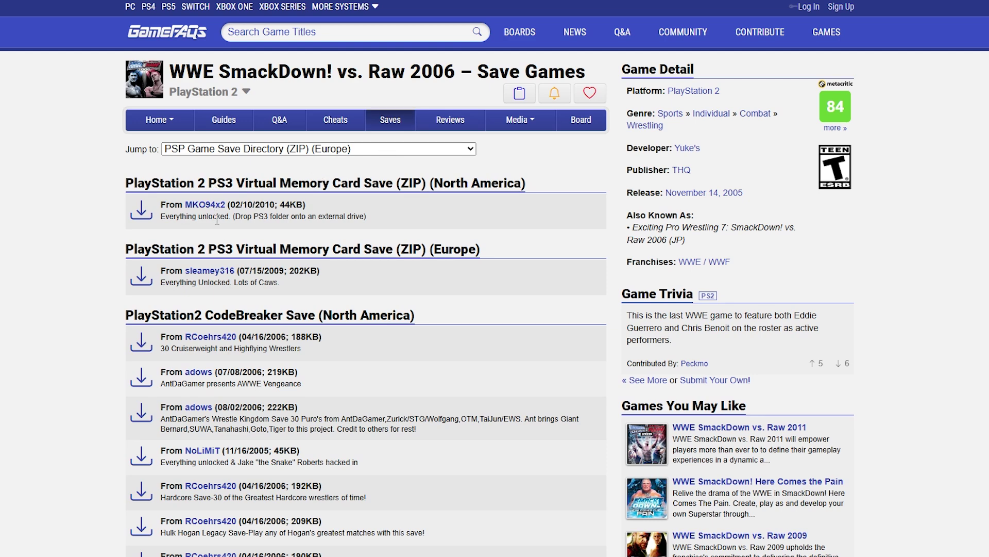
- Find and download the 67KB save dated 11/15/2005, "Everything unlocked & Jake "the Snake" Roberts hacked in", listed above the Europe Max Drive saves
scroll(215, 312, down, 2)
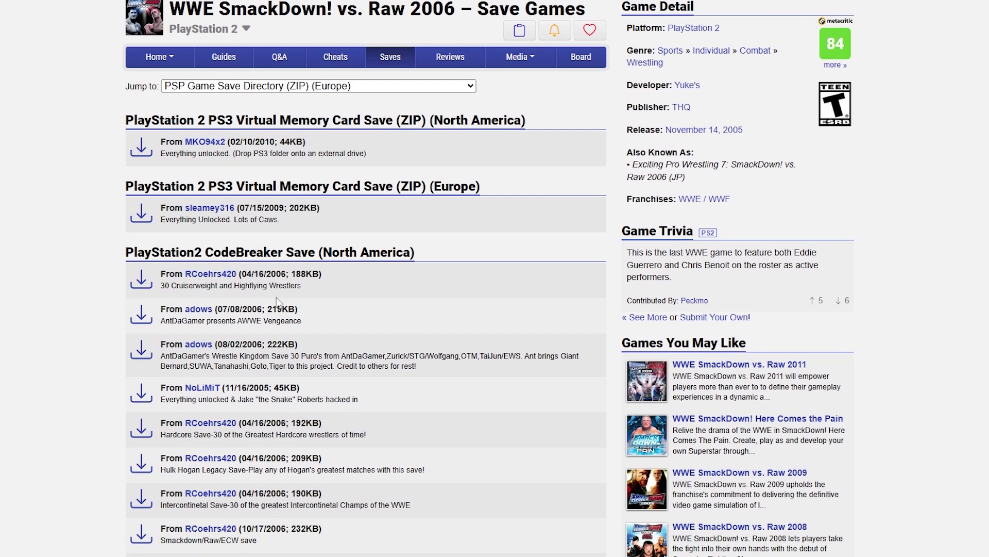
scroll(216, 311, down, 3)
scroll(236, 261, down, 7)
scroll(237, 260, down, 5)
scroll(276, 252, down, 1)
scroll(262, 283, down, 14)
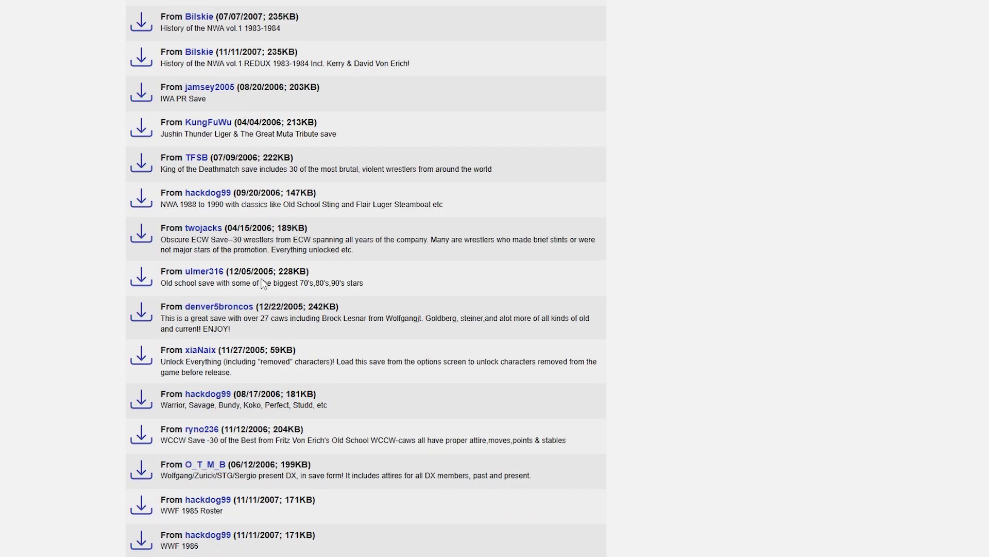
scroll(261, 283, down, 5)
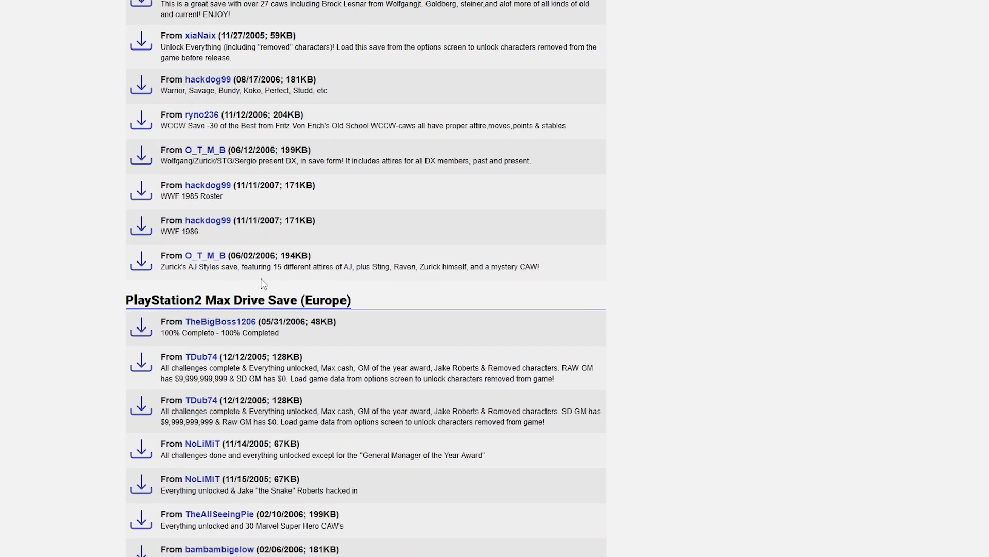
scroll(262, 284, down, 3)
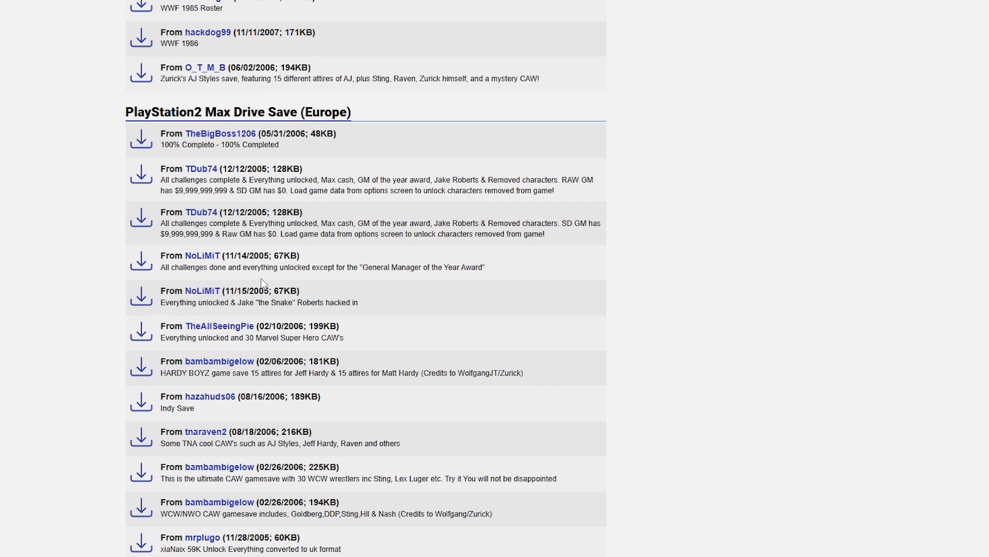
scroll(261, 283, up, 13)
scroll(262, 284, up, 7)
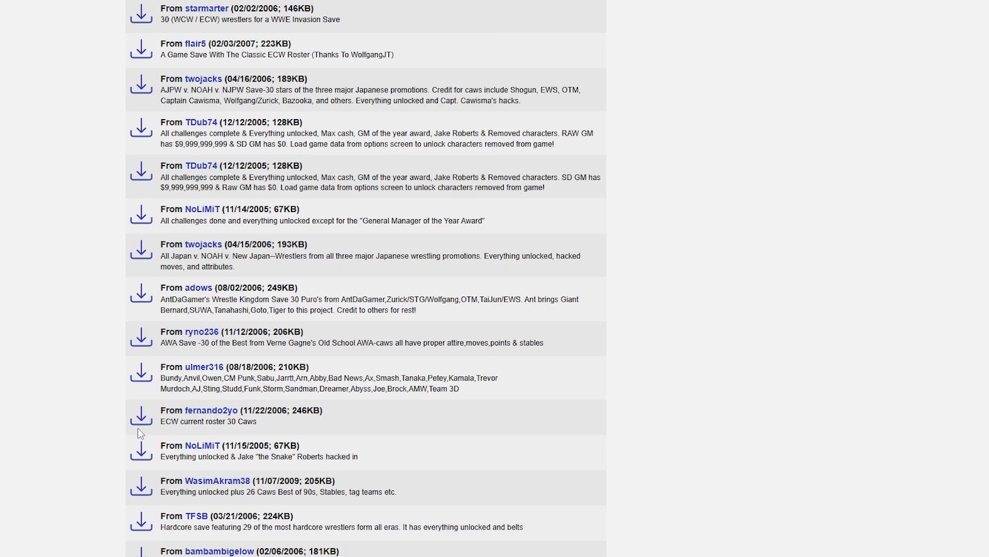
scroll(138, 428, down, 2)
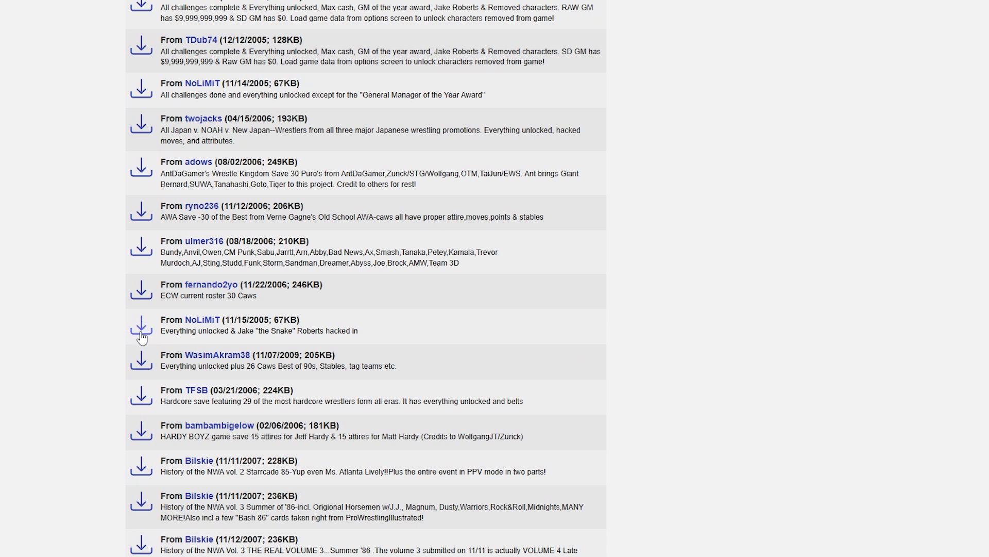
click(141, 336)
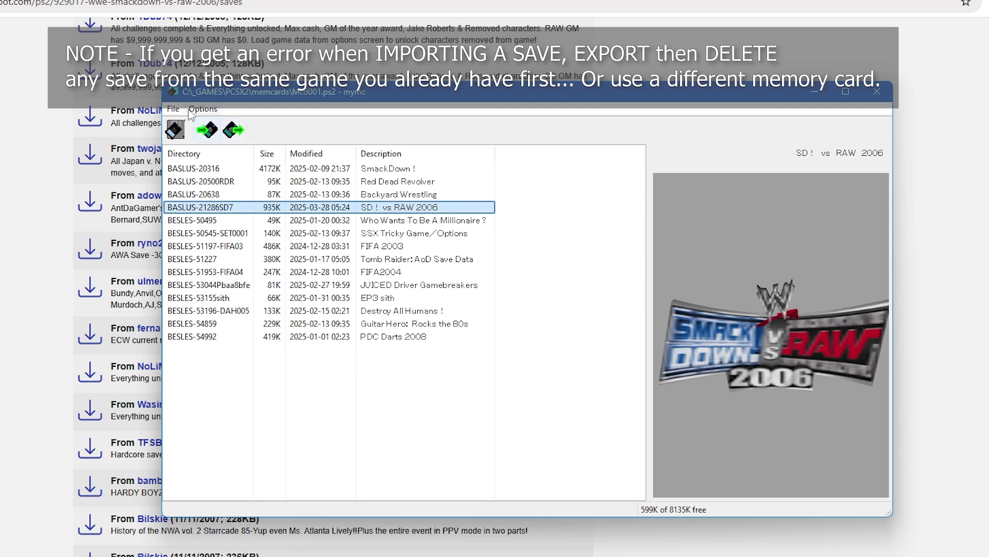
- Delete the existing SD! vs RAW 2006 save from the Mcd001.ps2 memory card in mymc
click(173, 109)
click(204, 178)
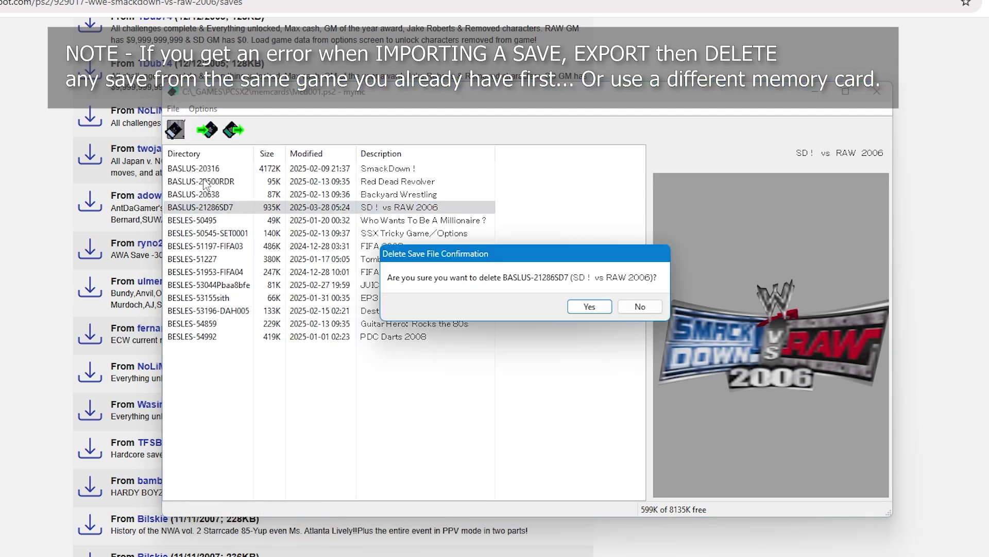
click(590, 311)
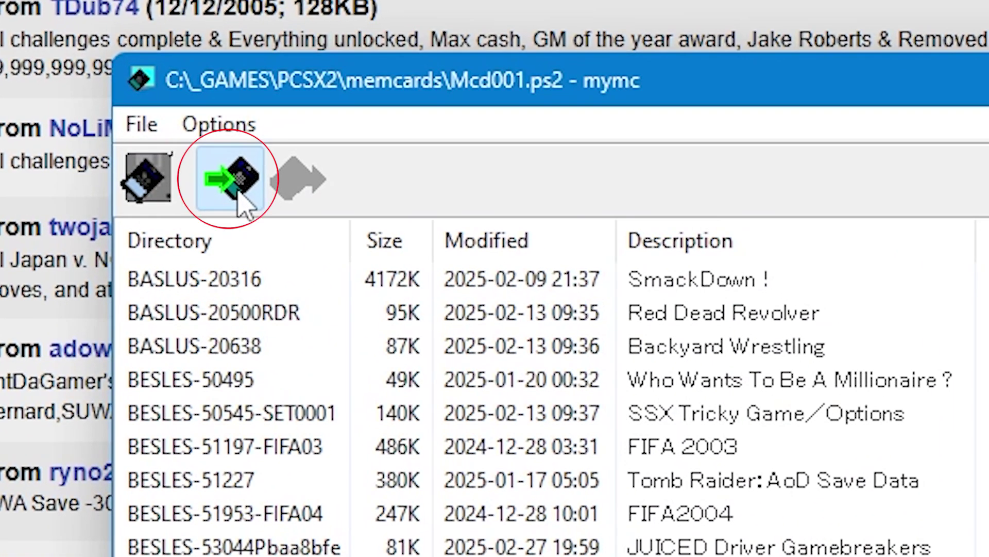
- Import the downloaded wwe-smackdown-vs-raw-2006.9929.max save into the Mcd001.ps2 memory card, select the imported save's entry, and close mymc
click(241, 202)
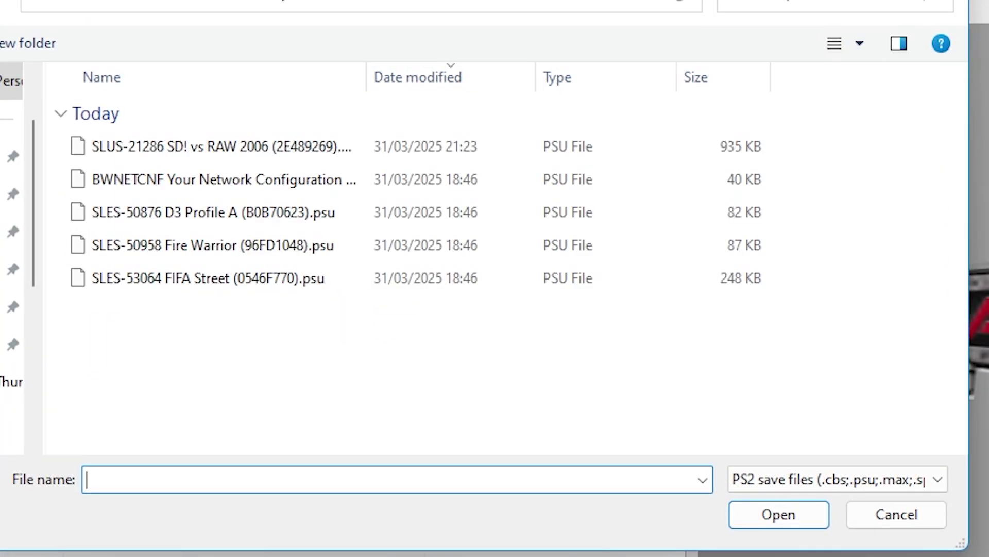
click(238, 149)
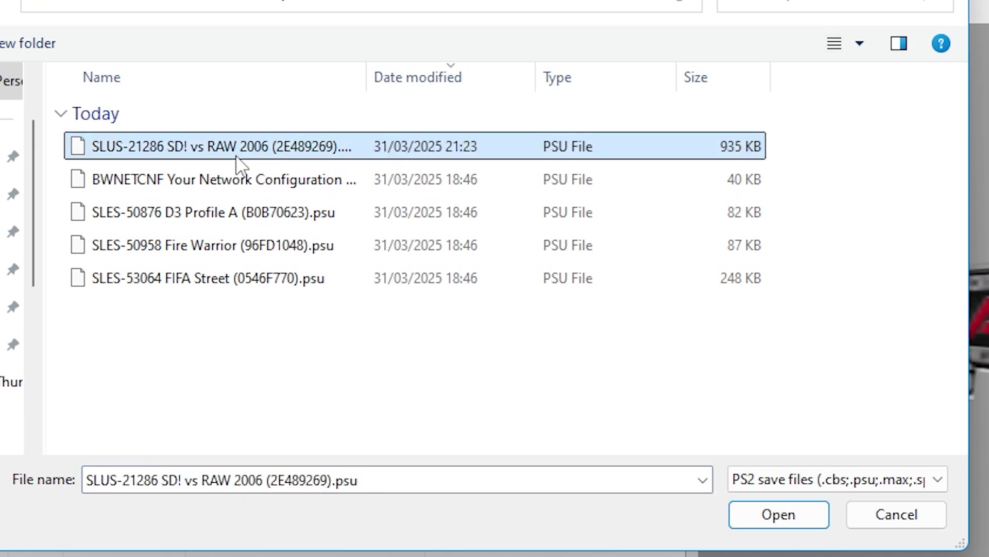
click(206, 7)
click(343, 154)
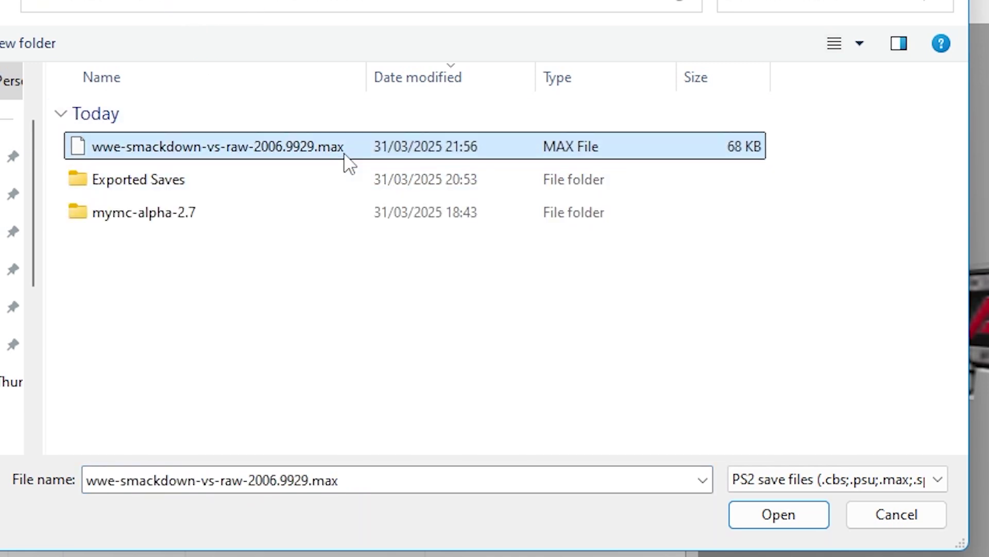
click(794, 515)
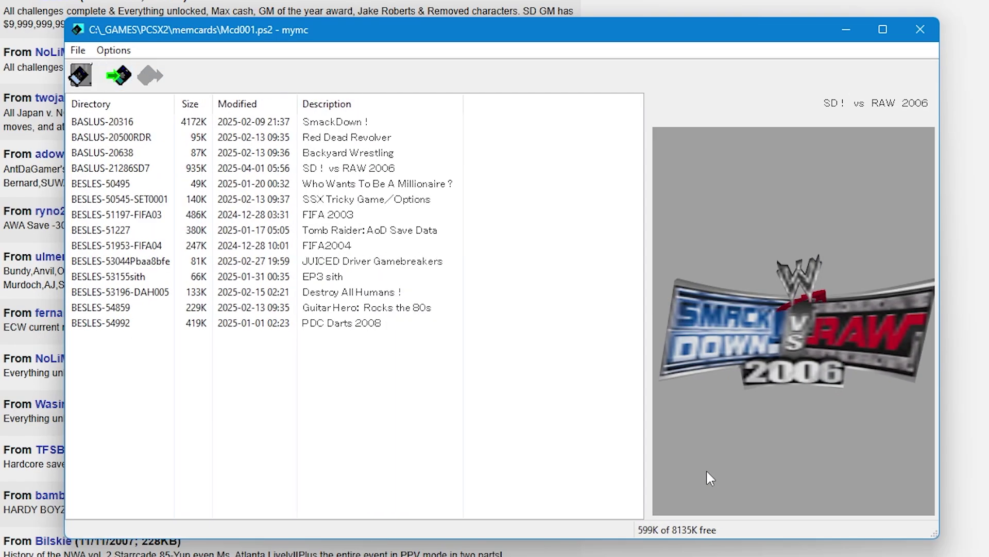
click(267, 172)
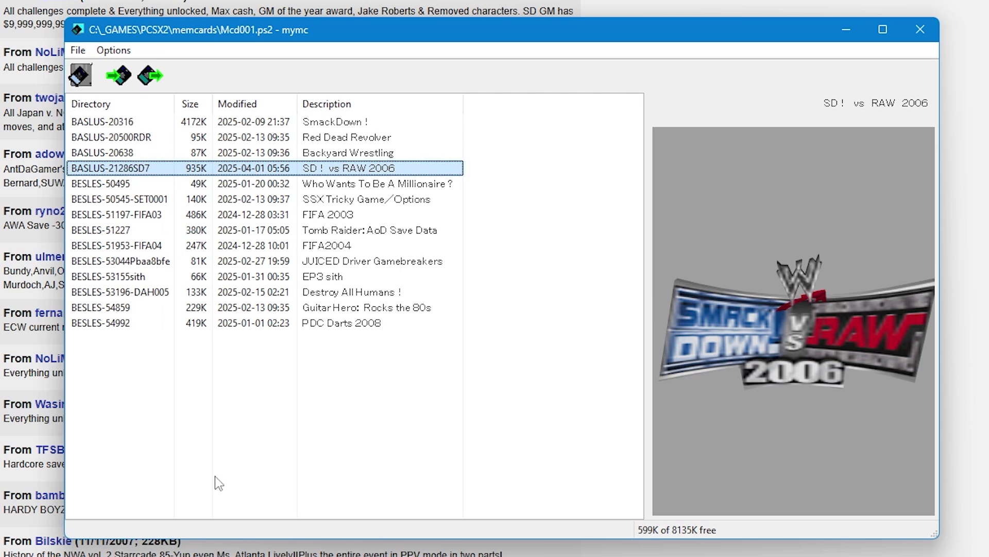
click(922, 29)
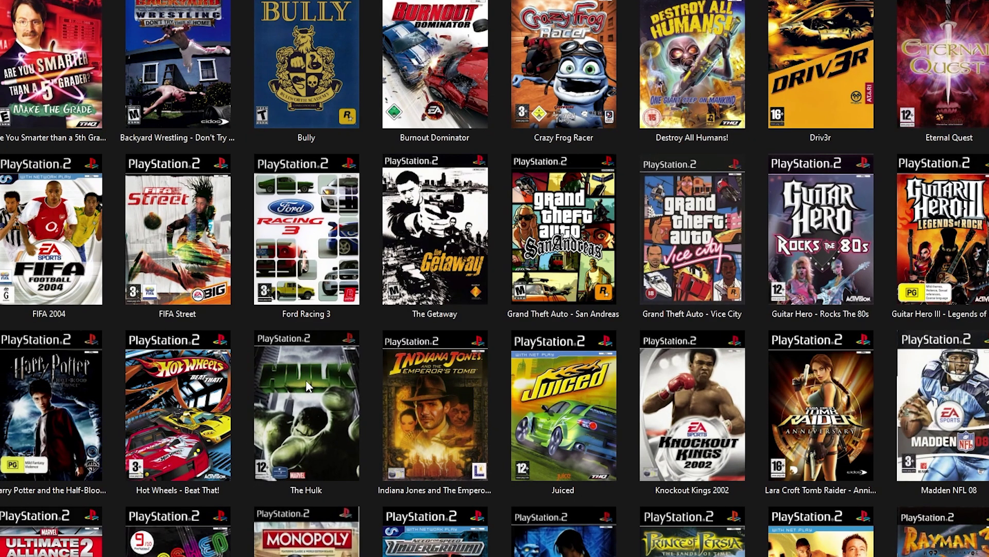
- Find SmackDown! vs. Raw 2006 near the end of the PCSX2 game library and launch it
scroll(310, 343, down, 3)
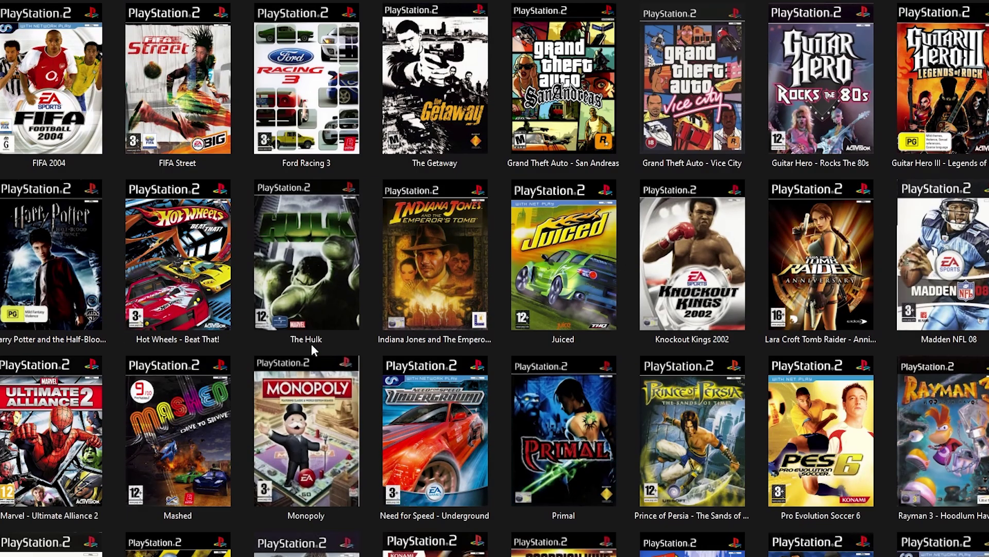
scroll(311, 345, down, 3)
scroll(315, 340, down, 8)
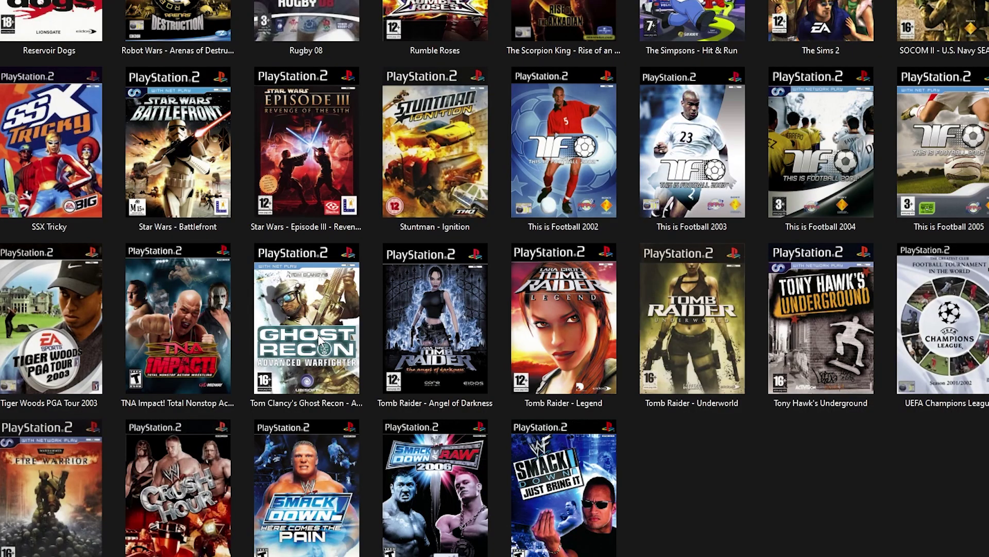
double_click(444, 484)
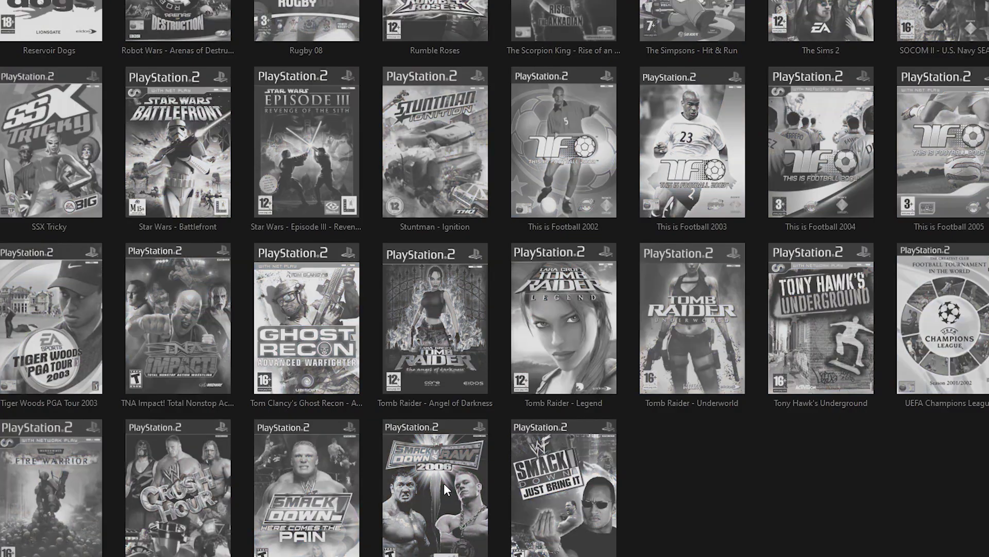